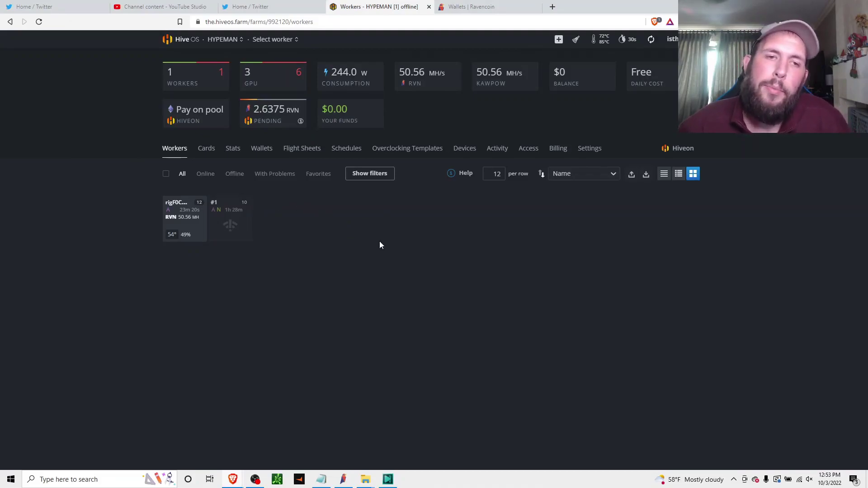
- Set RVN as the new flight sheet's coin, then bring up the Ravencoin wallets page
{"action": "left_click", "coordinate": [303, 148]}
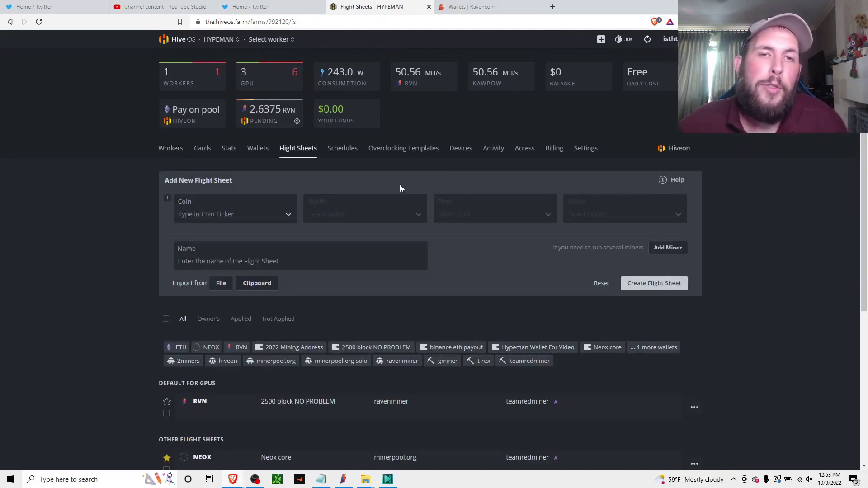
{"action": "left_click", "coordinate": [230, 215]}
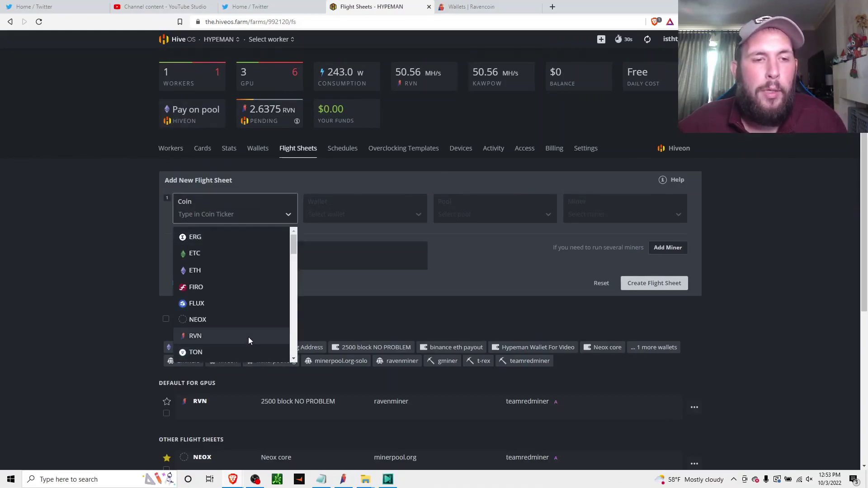
{"action": "left_click", "coordinate": [153, 159]}
{"action": "left_click", "coordinate": [174, 154]}
{"action": "mouse_move", "coordinate": [222, 39]}
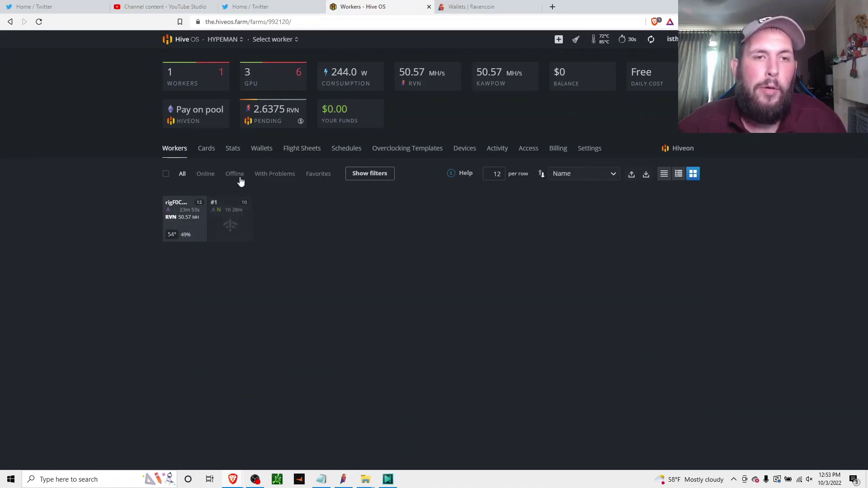
{"action": "left_click", "coordinate": [302, 149]}
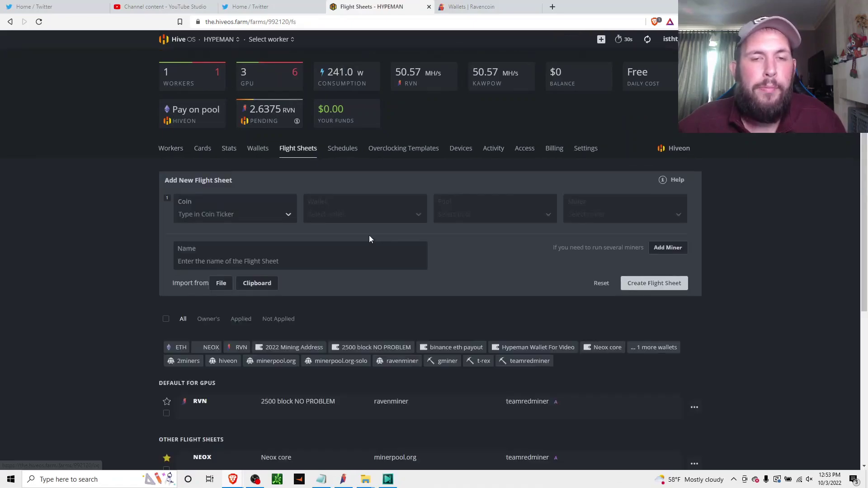
{"action": "left_click", "coordinate": [216, 216]}
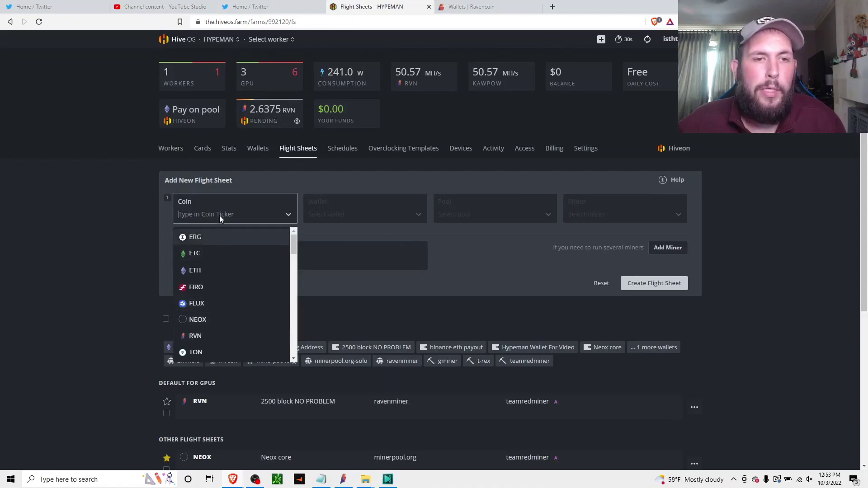
{"action": "left_click", "coordinate": [207, 336]}
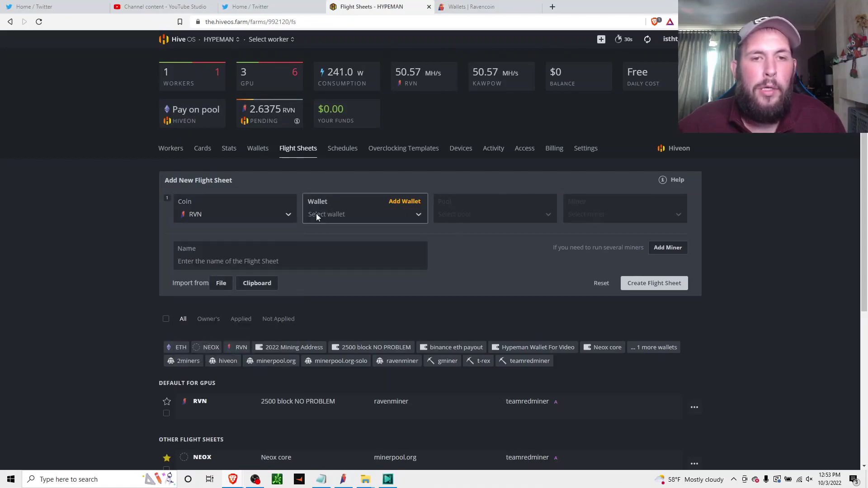
{"action": "left_click", "coordinate": [472, 6]}
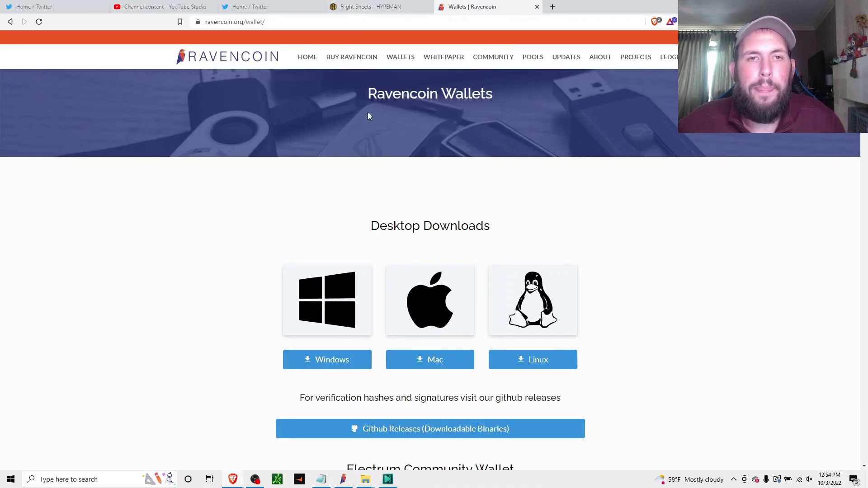
- Request a fresh RVN receiving address in Raven Core and copy it, returning to the browser
{"action": "left_click", "coordinate": [343, 479]}
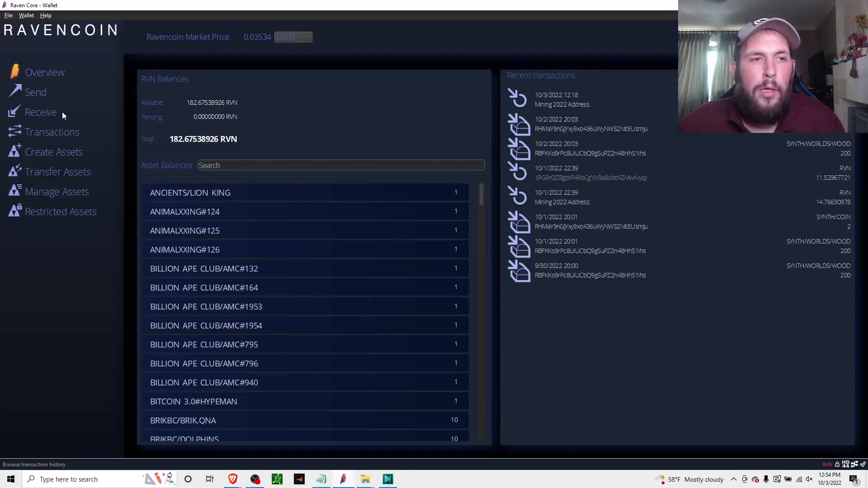
{"action": "left_click", "coordinate": [41, 110]}
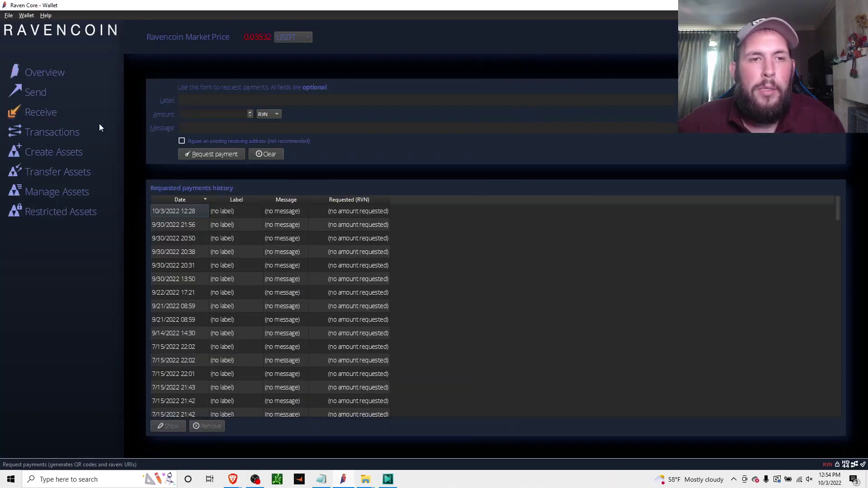
{"action": "left_click", "coordinate": [220, 154]}
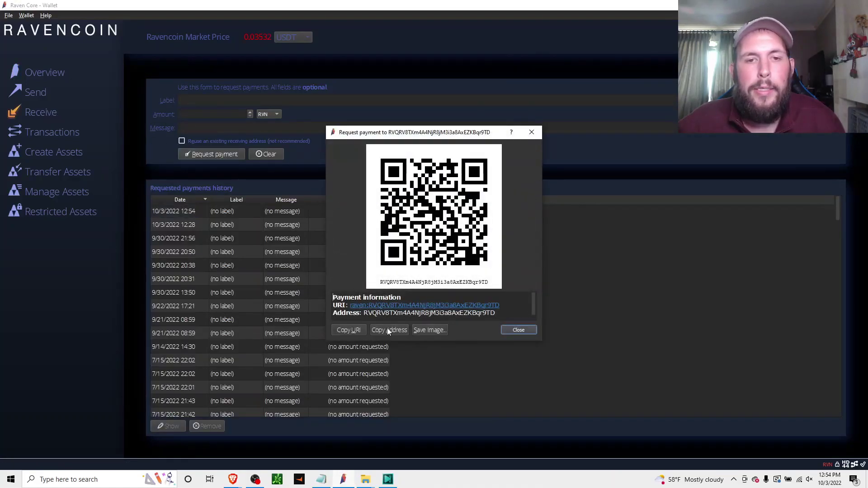
{"action": "left_click", "coordinate": [518, 330]}
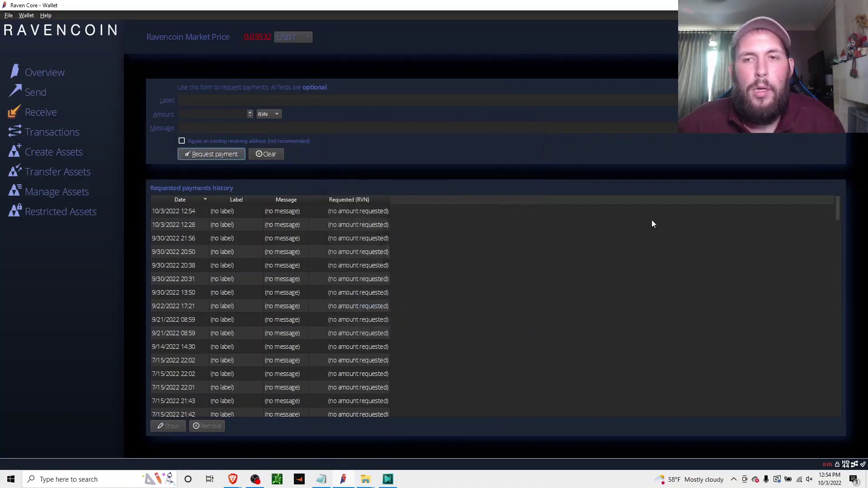
{"action": "mouse_move", "coordinate": [233, 479]}
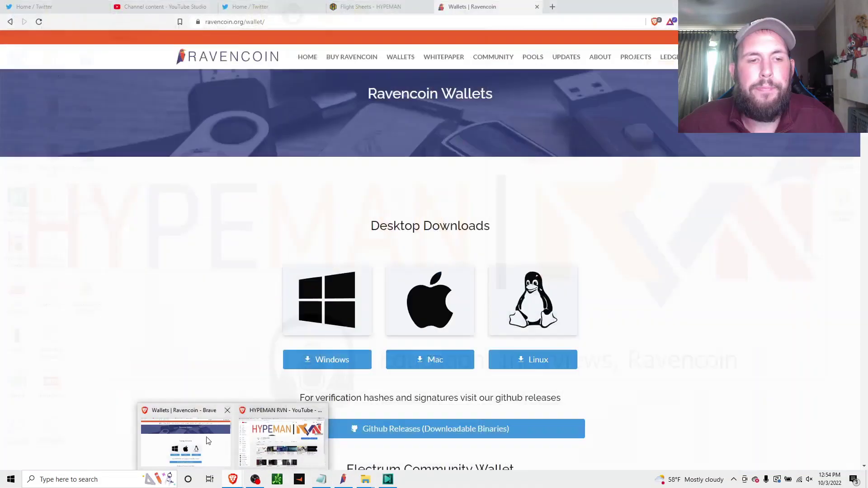
{"action": "left_click", "coordinate": [208, 440]}
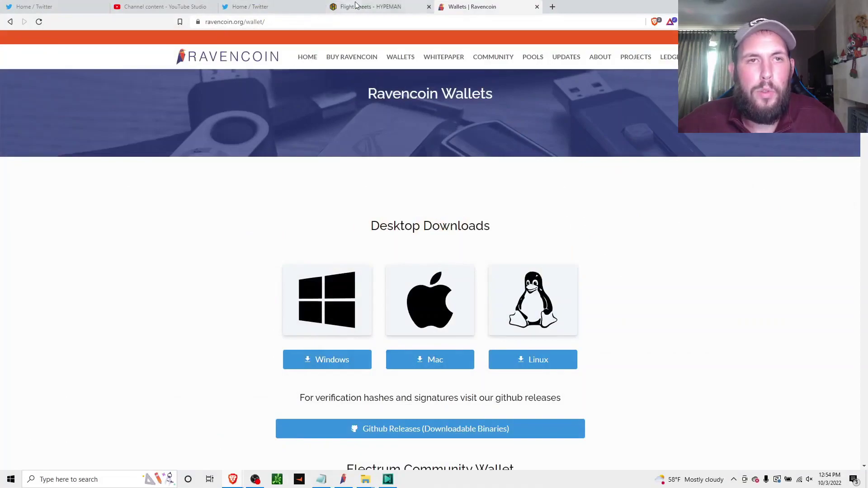
- Create a Hive OS wallet 'HYPEMAN FOR VIDEO' from the pasted Raven Core address and select it
{"action": "left_click", "coordinate": [368, 7]}
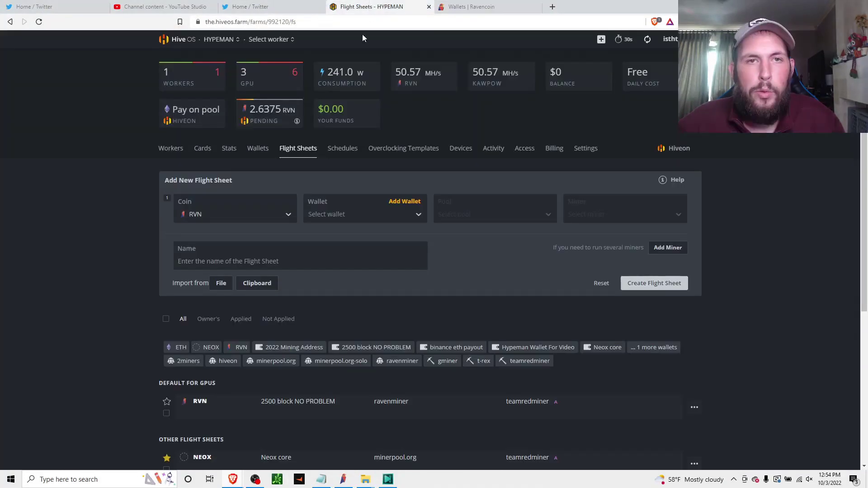
{"action": "left_click", "coordinate": [405, 202]}
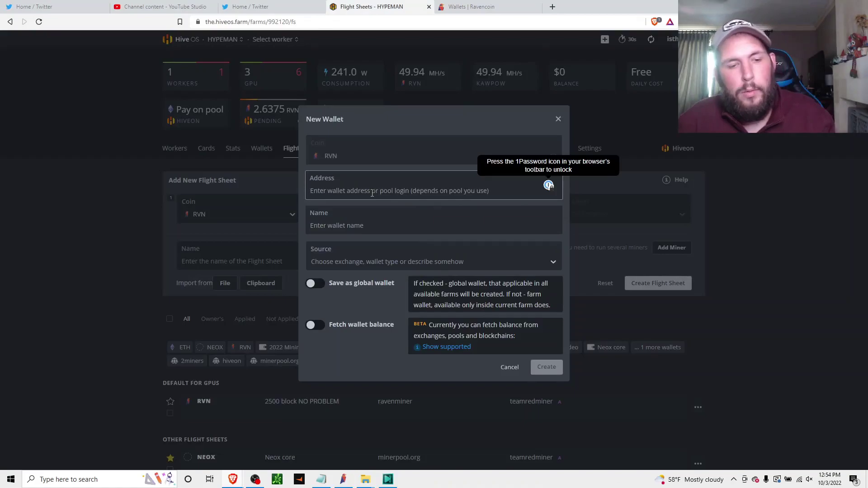
{"action": "key", "text": "ctrl+v"}
{"action": "left_click", "coordinate": [358, 225]}
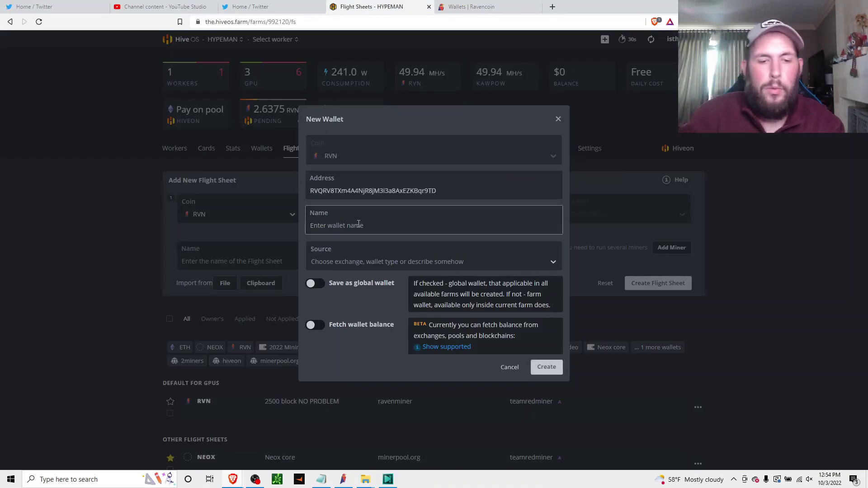
{"action": "type", "text": "HYPEMAN FOR VI"}
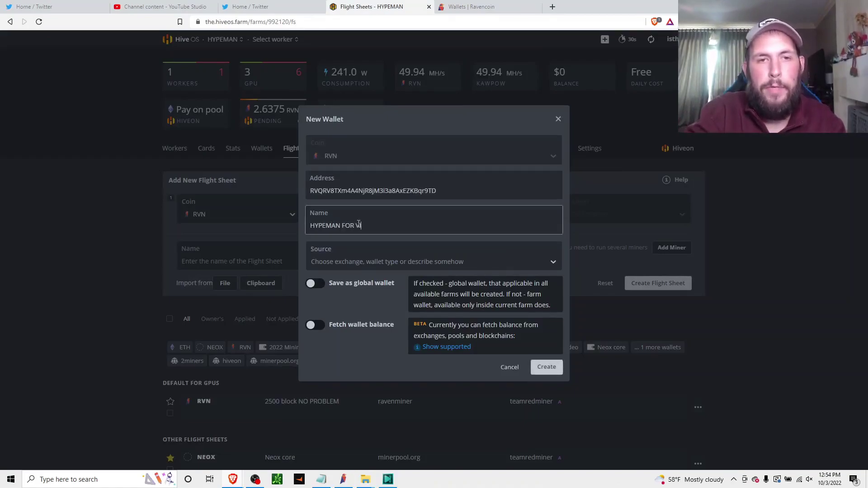
{"action": "type", "text": "DEO"}
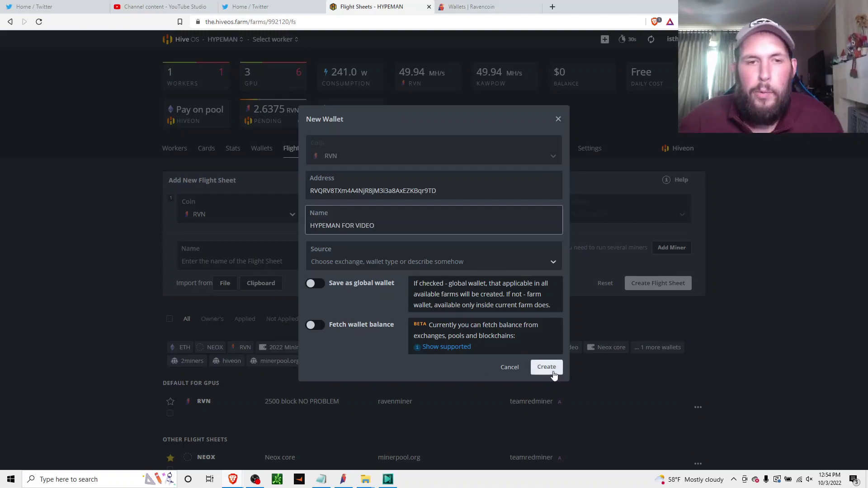
{"action": "left_click", "coordinate": [548, 368]}
{"action": "left_click", "coordinate": [467, 218]}
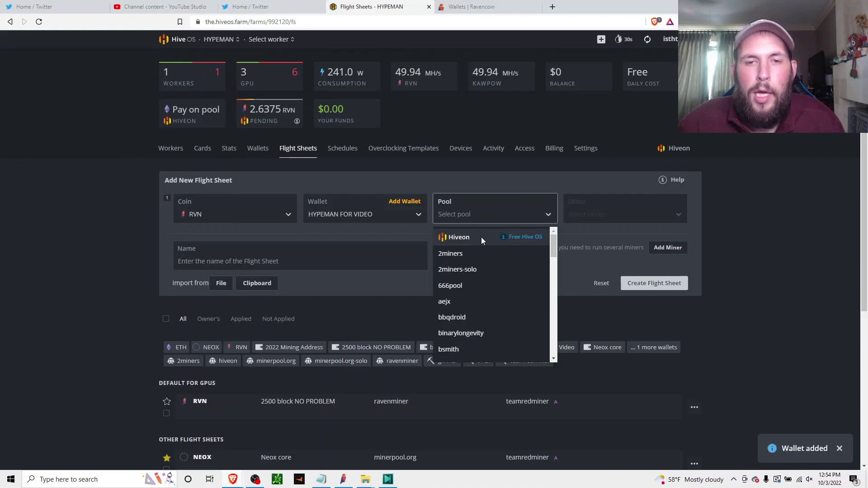
- Choose Hiveon as the pool with its automatic server settings, keeping it selected
{"action": "left_click", "coordinate": [459, 238]}
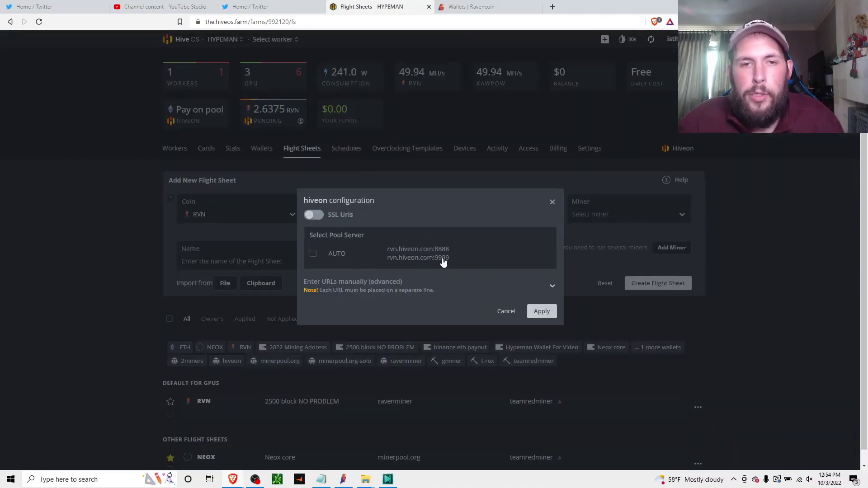
{"action": "left_click", "coordinate": [542, 312]}
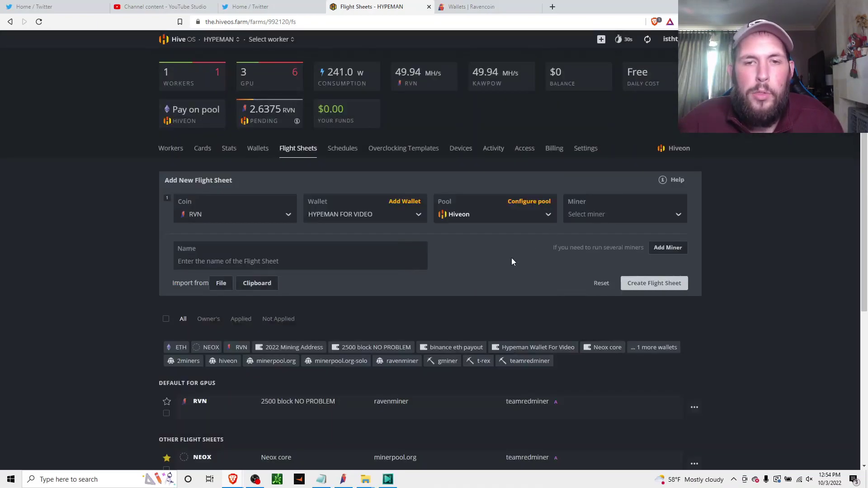
{"action": "left_click", "coordinate": [542, 216]}
{"action": "scroll", "coordinate": [513, 291], "scroll_direction": "down", "scroll_amount": 3}
{"action": "scroll", "coordinate": [513, 293], "scroll_direction": "down", "scroll_amount": 3}
{"action": "scroll", "coordinate": [513, 293], "scroll_direction": "down", "scroll_amount": 2}
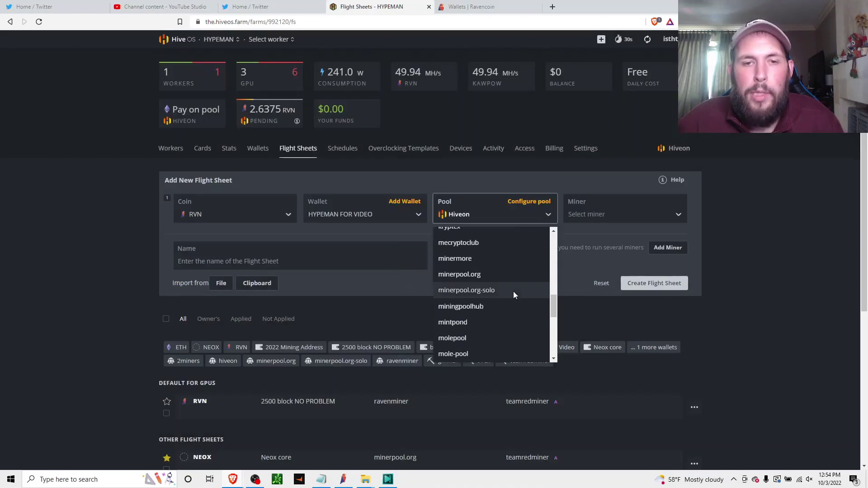
{"action": "scroll", "coordinate": [514, 293], "scroll_direction": "down", "scroll_amount": 2}
{"action": "scroll", "coordinate": [511, 295], "scroll_direction": "down", "scroll_amount": 1}
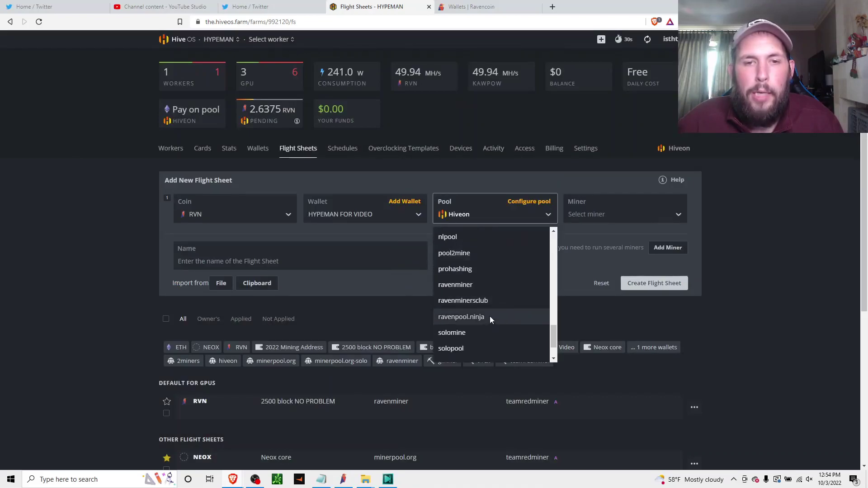
{"action": "scroll", "coordinate": [519, 297], "scroll_direction": "down", "scroll_amount": 1}
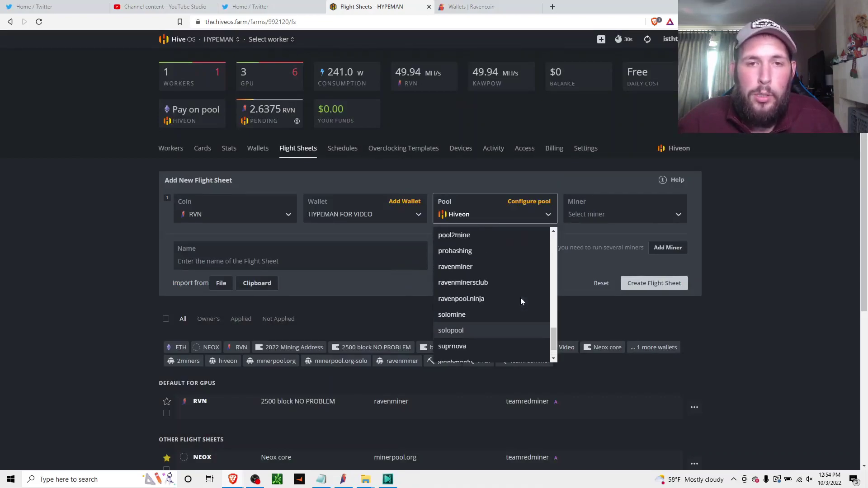
{"action": "scroll", "coordinate": [520, 298], "scroll_direction": "up", "scroll_amount": 4}
{"action": "scroll", "coordinate": [520, 298], "scroll_direction": "up", "scroll_amount": 5}
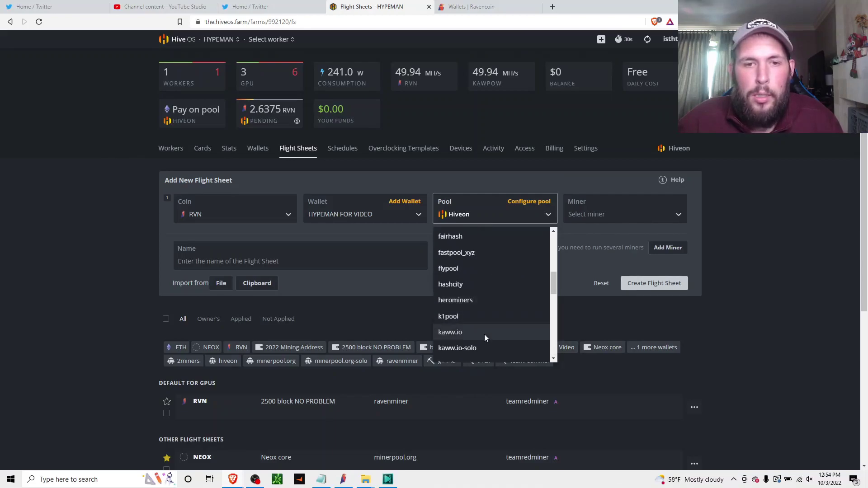
{"action": "left_click", "coordinate": [772, 241]}
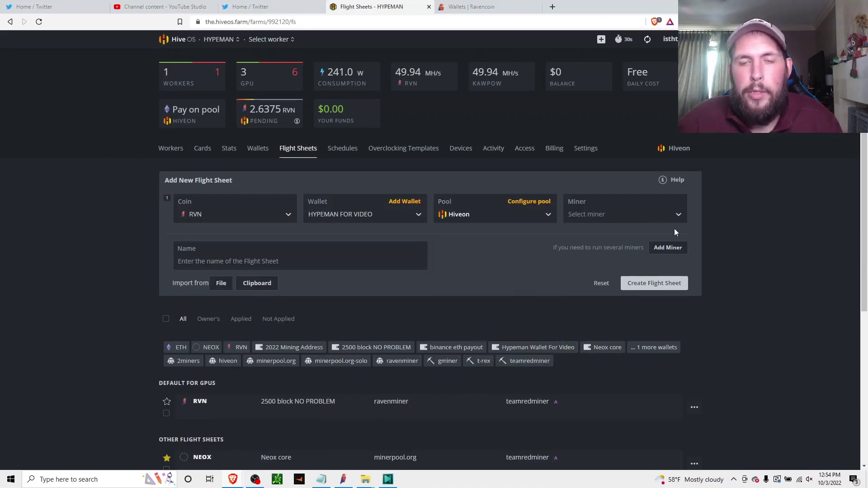
- Pick TeamRedMiner as the miner and create the flight sheet, then check the list
{"action": "left_click", "coordinate": [655, 220]}
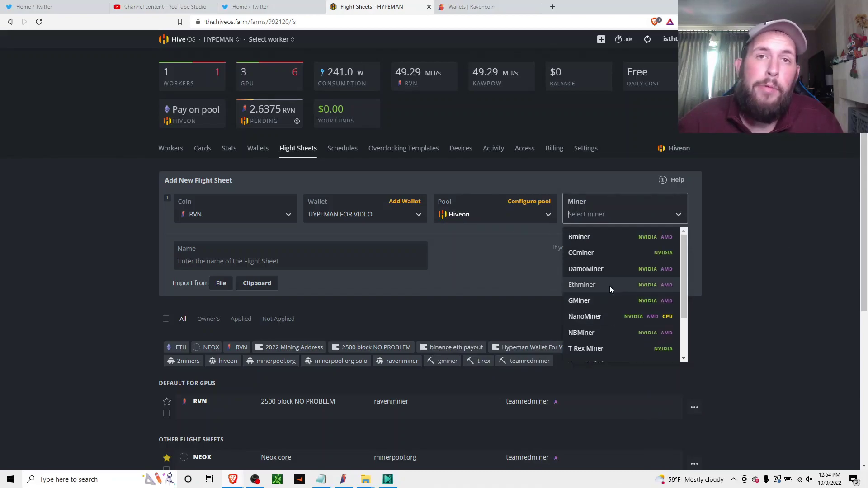
{"action": "scroll", "coordinate": [609, 289], "scroll_direction": "down", "scroll_amount": 1}
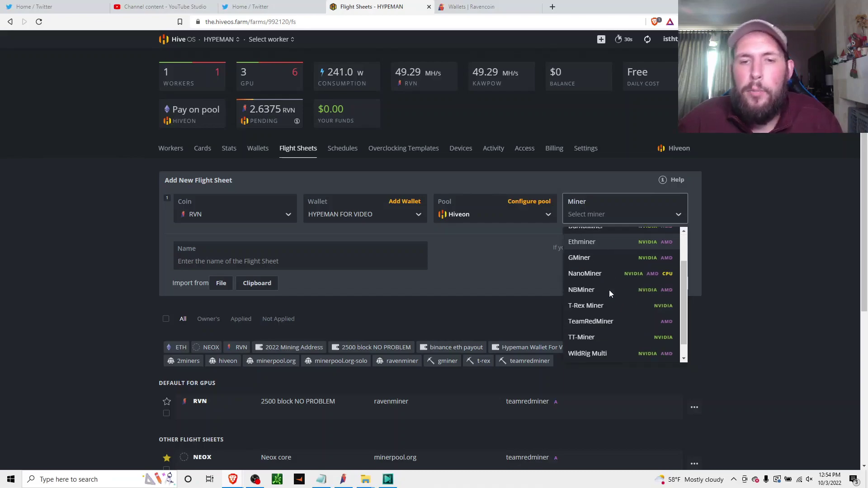
{"action": "left_click", "coordinate": [604, 320]}
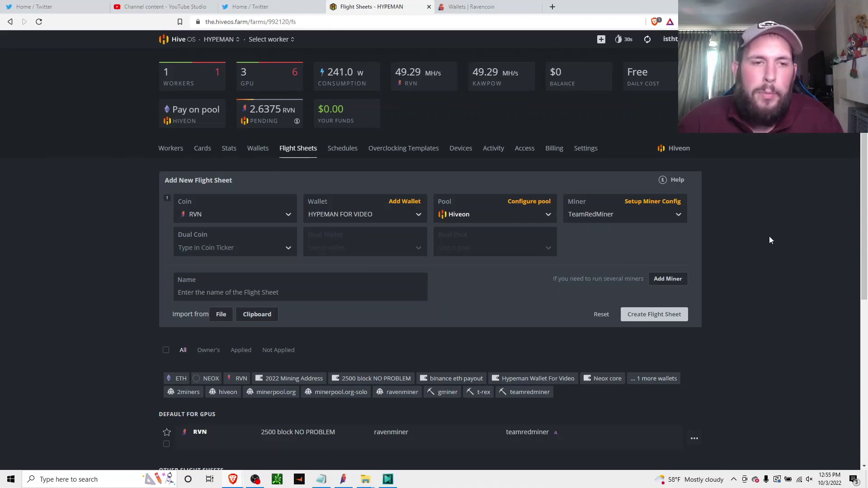
{"action": "left_click", "coordinate": [672, 319]}
{"action": "scroll", "coordinate": [775, 240], "scroll_direction": "down", "scroll_amount": 7}
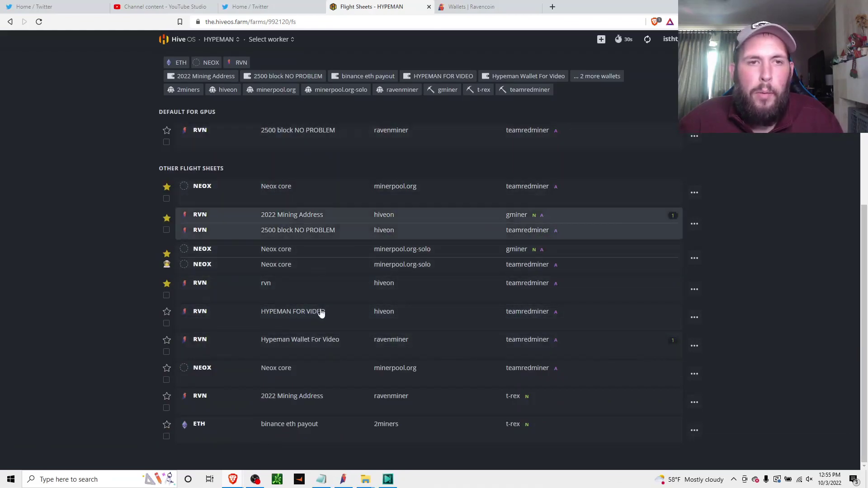
{"action": "scroll", "coordinate": [316, 312], "scroll_direction": "up", "scroll_amount": 6}
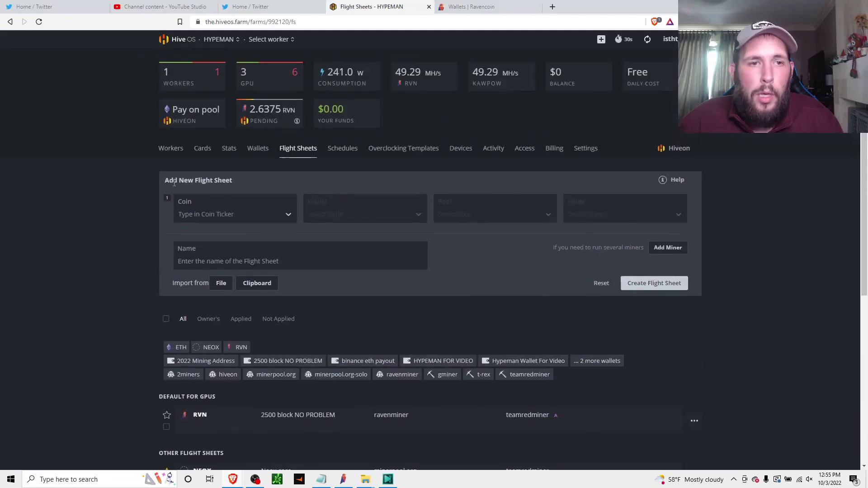
- Apply the HYPEMAN FOR VIDEO flight sheet to rig rigF0CA72 and return to its overview
{"action": "left_click", "coordinate": [171, 149]}
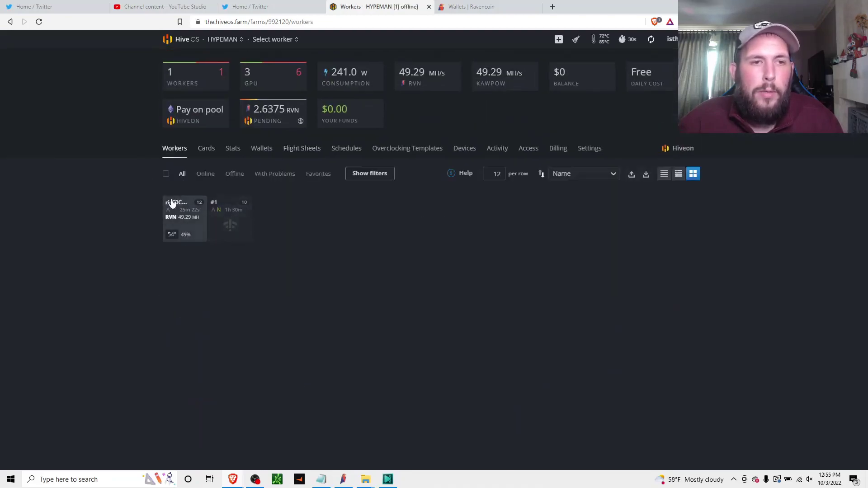
{"action": "left_click", "coordinate": [172, 203]}
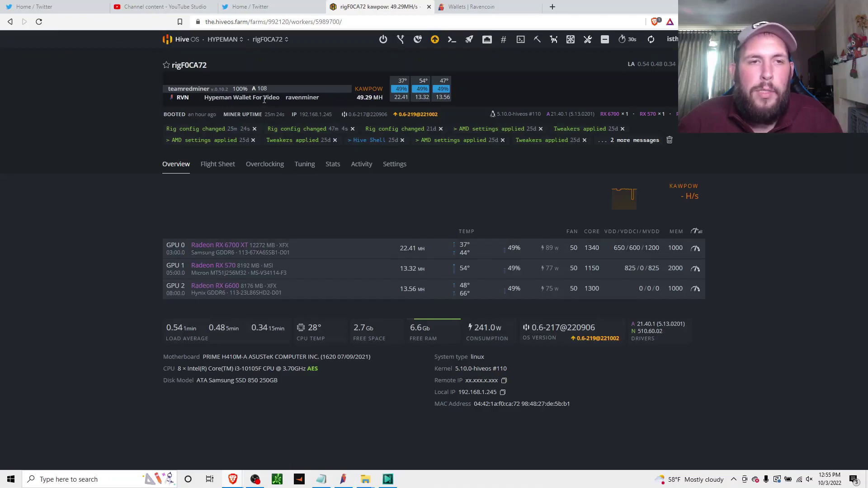
{"action": "left_click", "coordinate": [221, 167]}
{"action": "scroll", "coordinate": [283, 352], "scroll_direction": "down", "scroll_amount": 2}
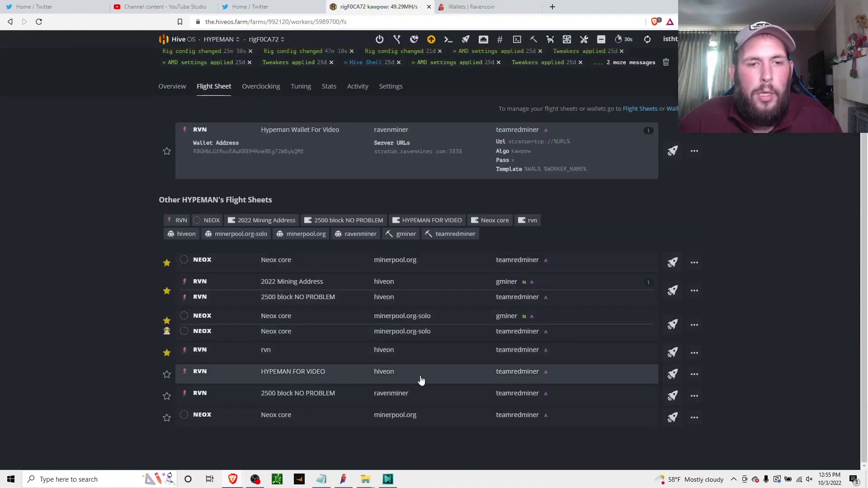
{"action": "left_click", "coordinate": [672, 374]}
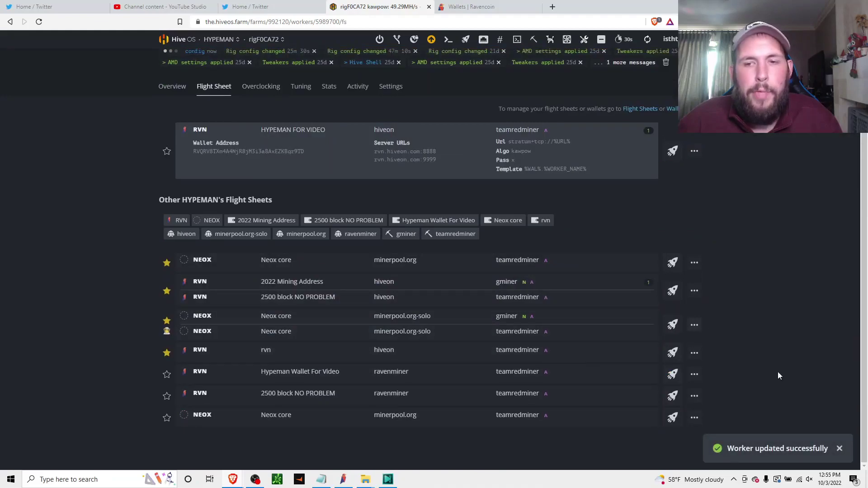
{"action": "scroll", "coordinate": [590, 253], "scroll_direction": "up", "scroll_amount": 2}
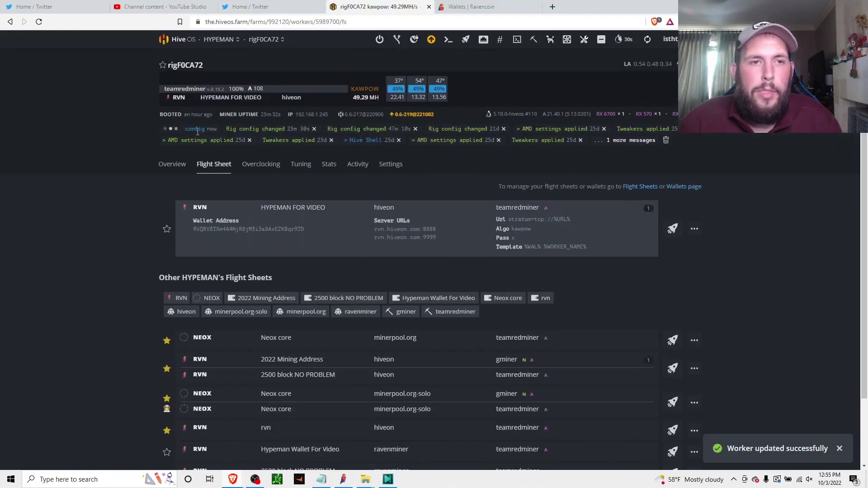
{"action": "left_click", "coordinate": [173, 168]}
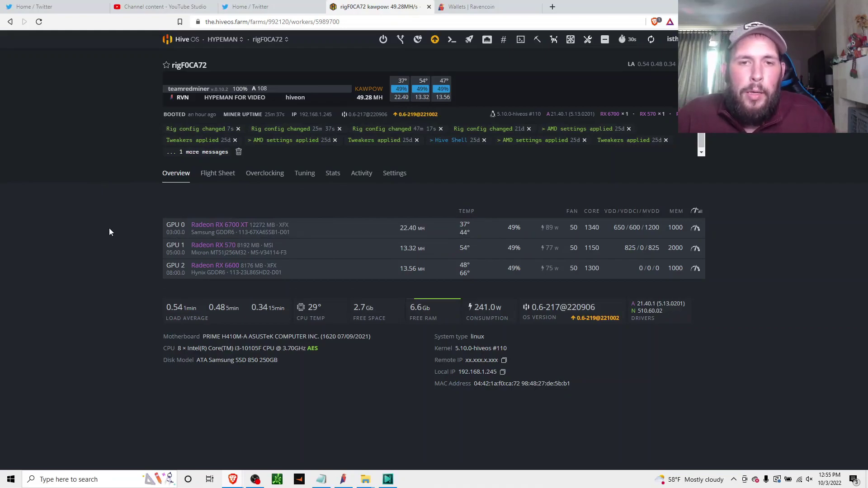
- Review Raven Core's balance overview and transaction history
{"action": "left_click", "coordinate": [343, 478]}
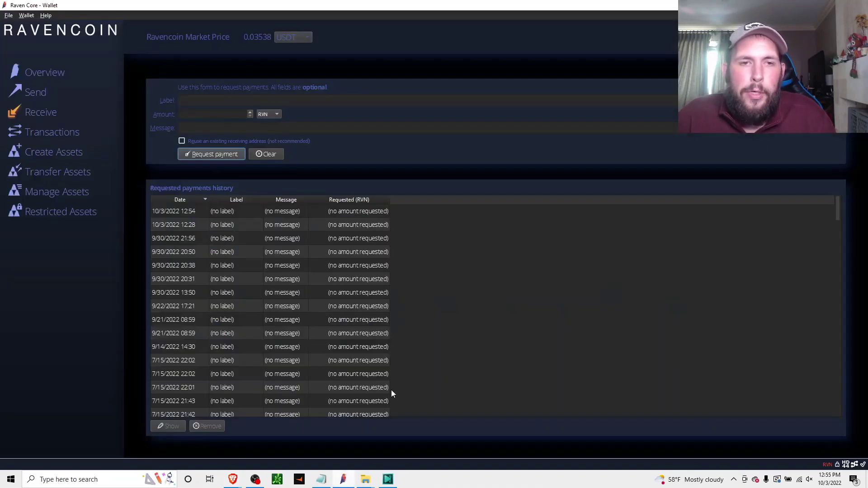
{"action": "left_click", "coordinate": [55, 76]}
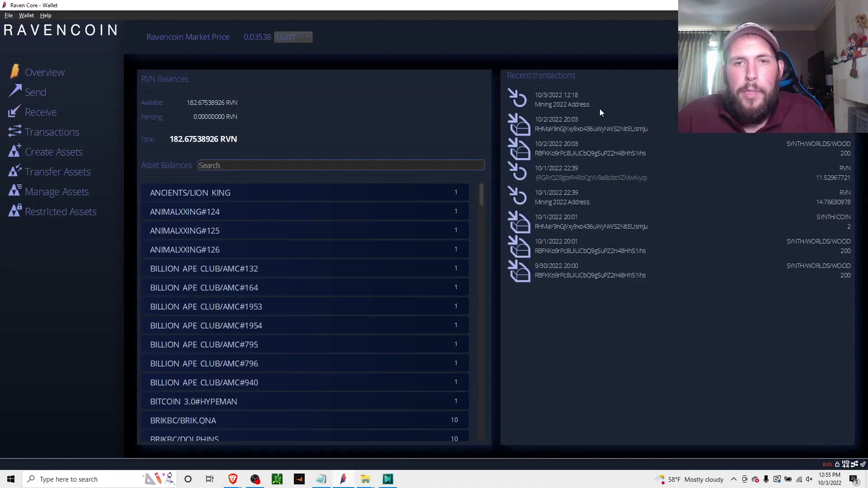
{"action": "left_click", "coordinate": [542, 106]}
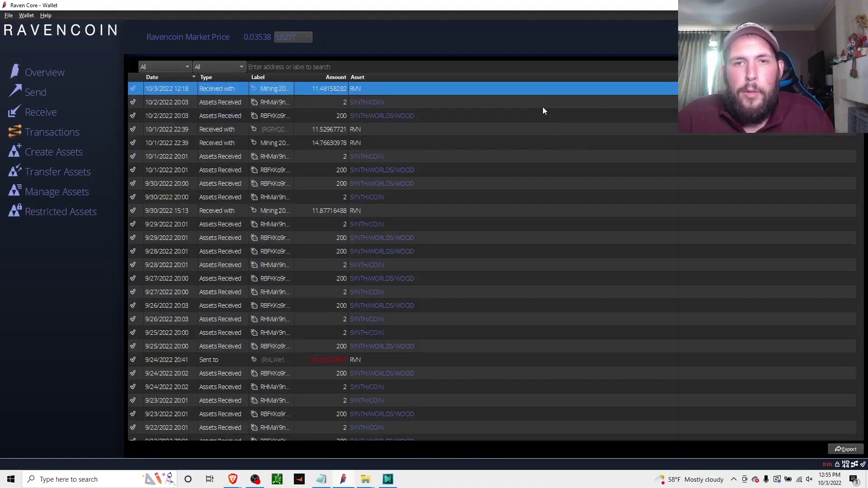
{"action": "left_click", "coordinate": [53, 70]}
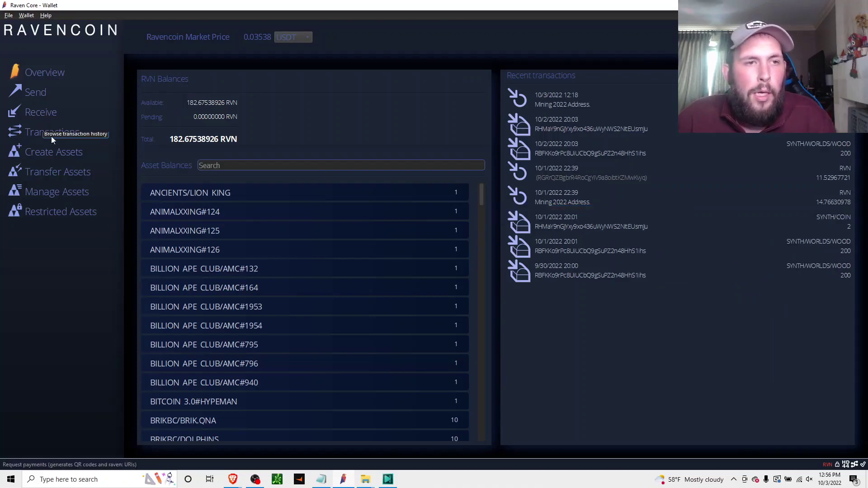
{"action": "mouse_move", "coordinate": [232, 479]}
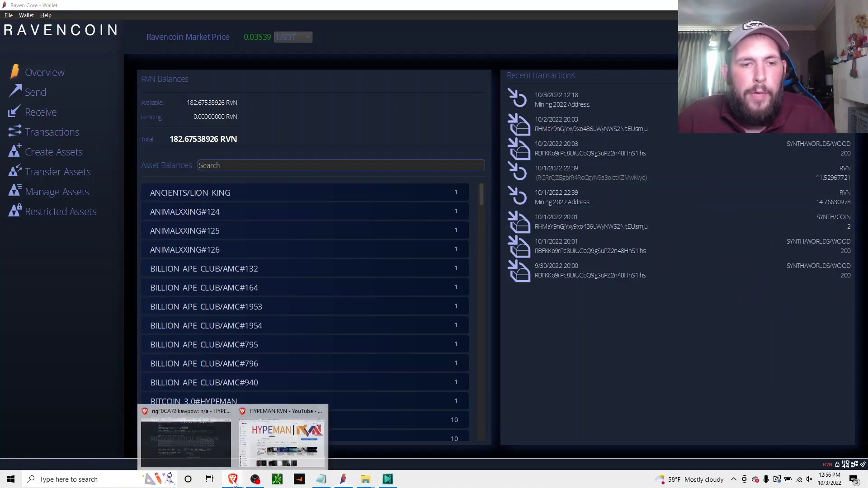
- Return to the Hive OS rigF0CA72 page to watch it resume hashing
{"action": "left_click", "coordinate": [205, 438]}
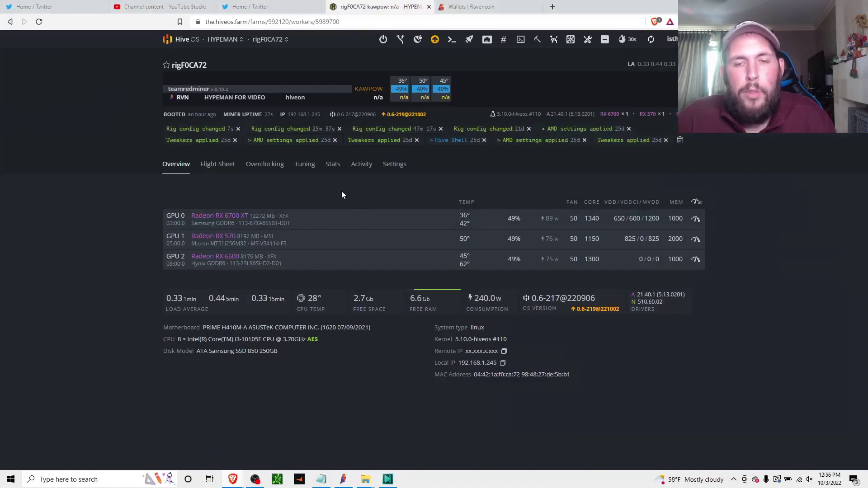